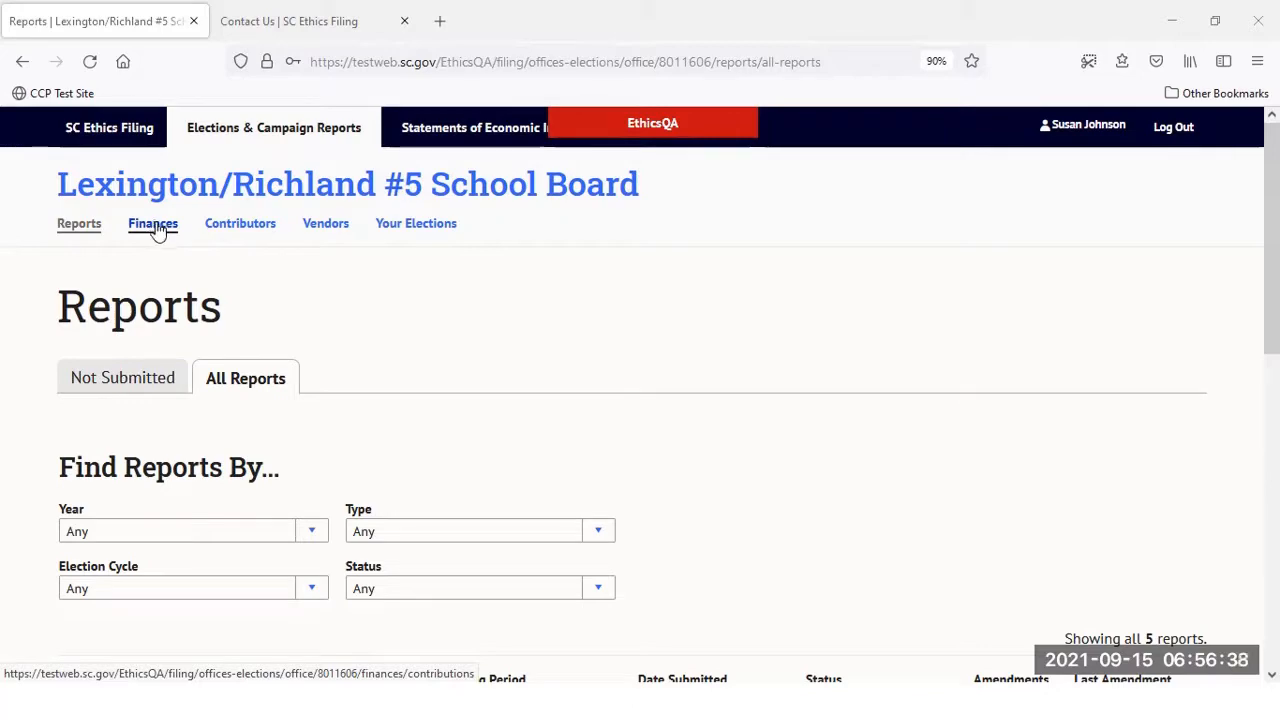
Step: Change the amount of the 02/05/2021 individual contribution in the office's finances to 105, accepting that this starts an amendment, and save
{"action": "left_click", "coordinate": [153, 224]}
{"action": "scroll", "coordinate": [74, 297], "scroll_direction": "down", "scroll_amount": 5}
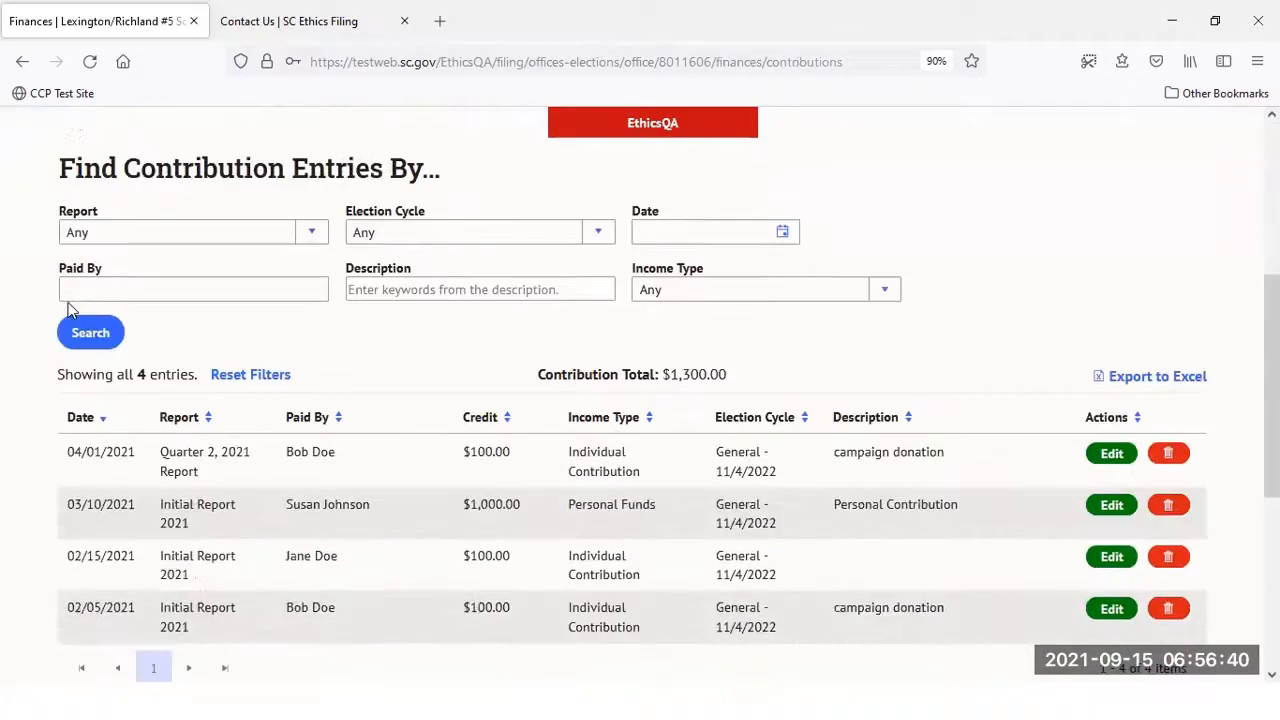
{"action": "scroll", "coordinate": [70, 290], "scroll_direction": "down", "scroll_amount": 2}
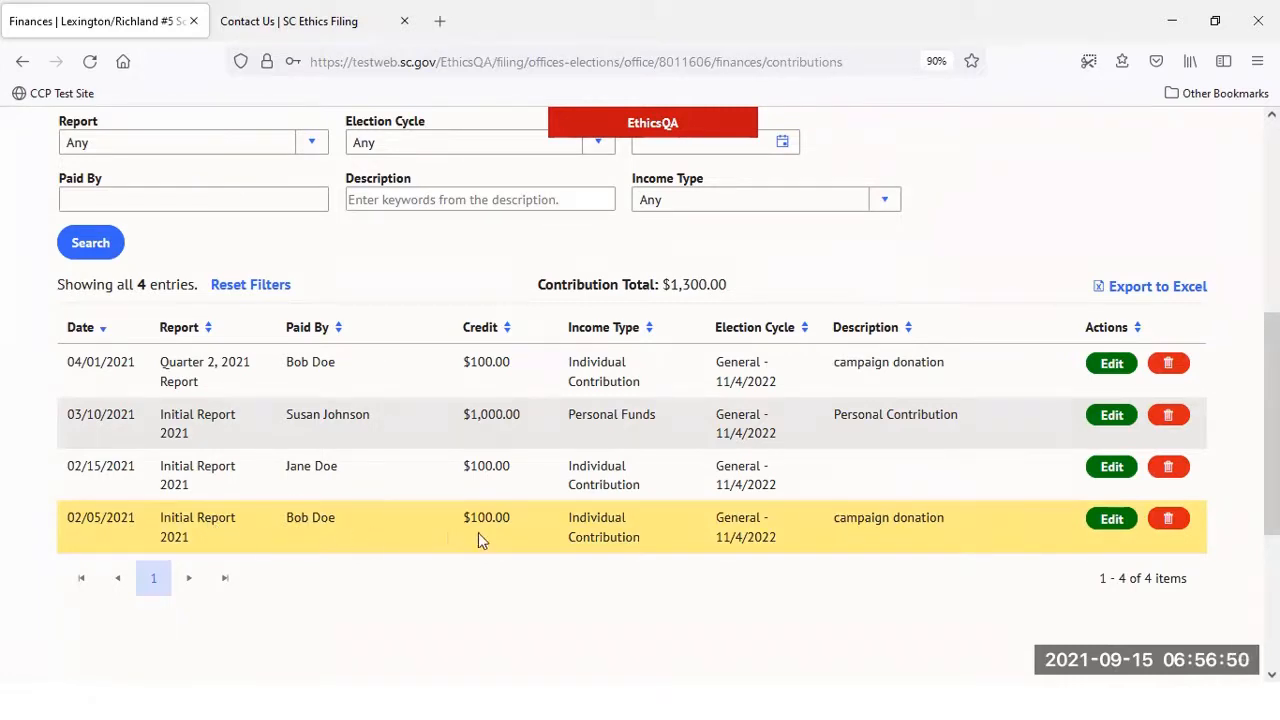
{"action": "left_click", "coordinate": [1113, 528]}
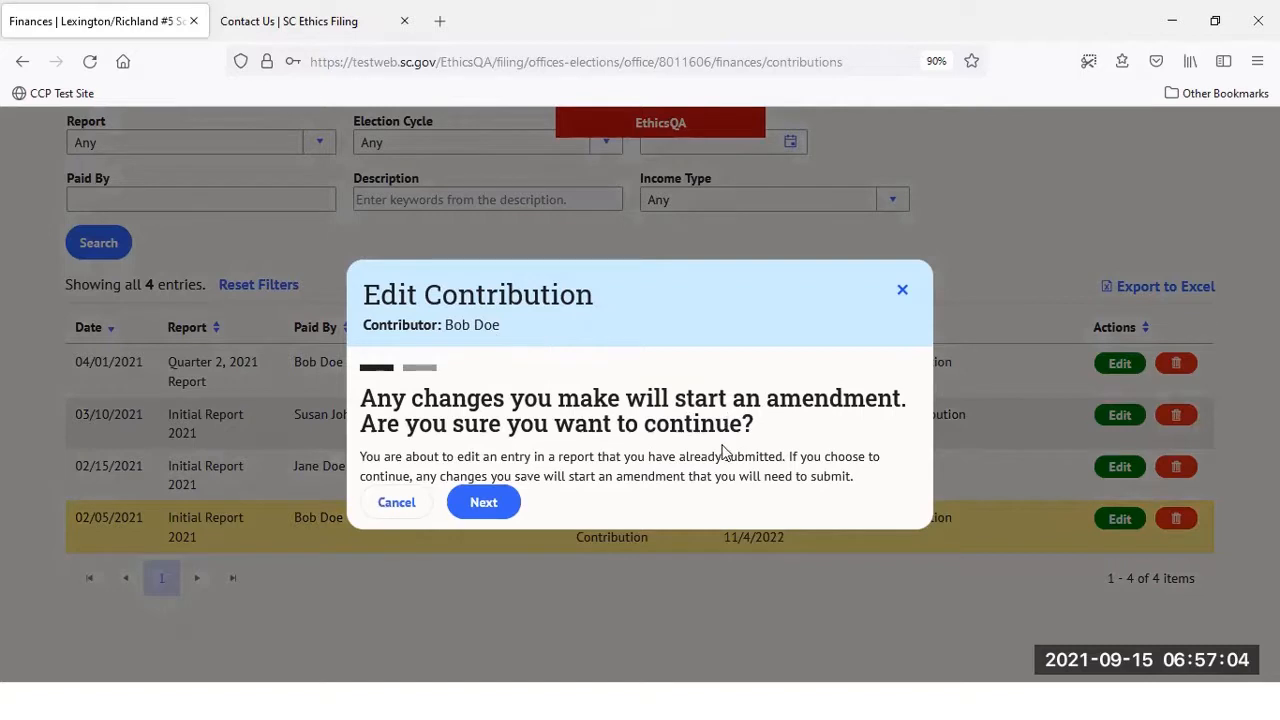
{"action": "left_click", "coordinate": [480, 508]}
{"action": "left_click", "coordinate": [471, 331]}
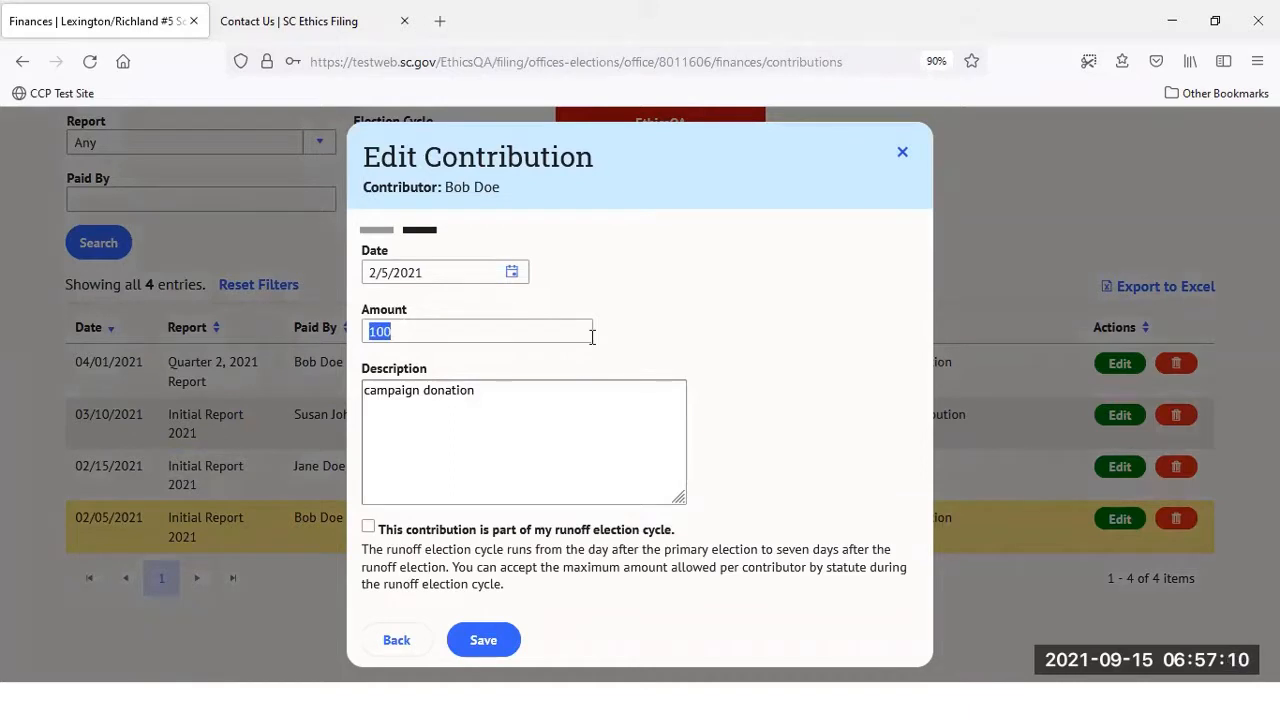
{"action": "type", "text": "1"}
{"action": "left_click", "coordinate": [754, 321]}
{"action": "left_click", "coordinate": [497, 643]}
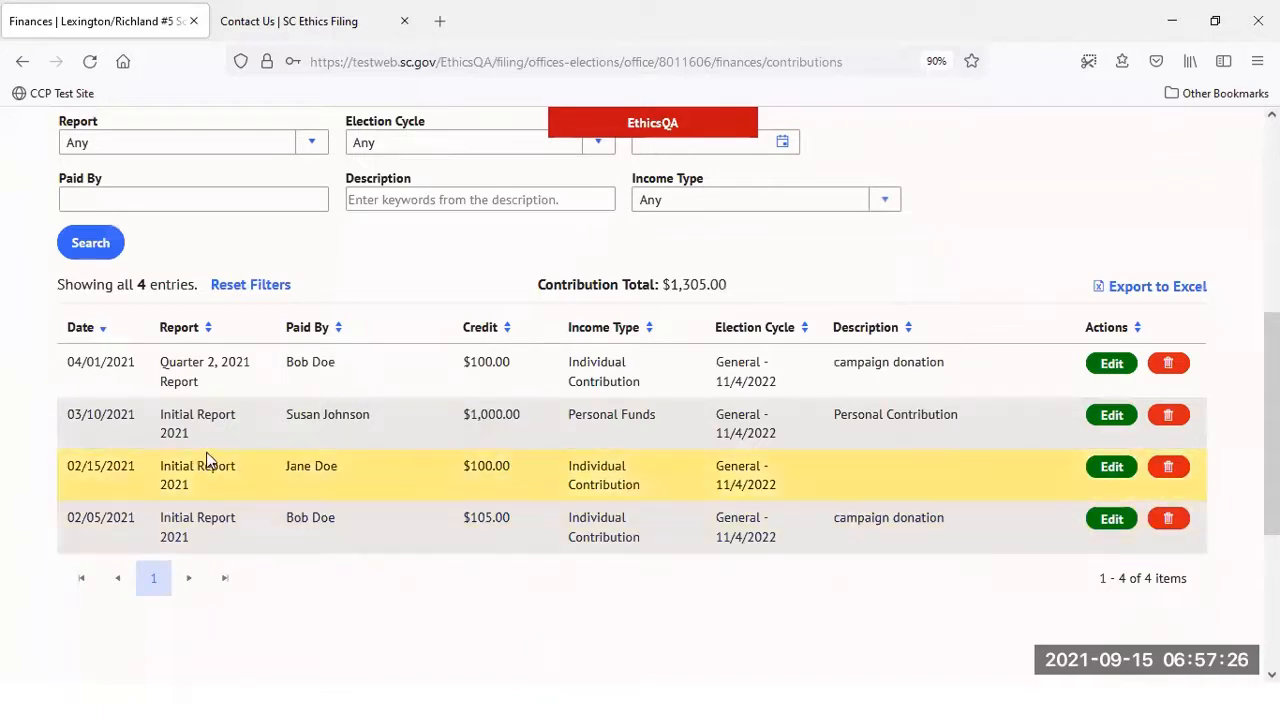
Step: Review the office's unsubmitted reports and submit the started amendment to the Initial Report 2021
{"action": "scroll", "coordinate": [290, 466], "scroll_direction": "up", "scroll_amount": 5}
{"action": "scroll", "coordinate": [94, 254], "scroll_direction": "up", "scroll_amount": 3}
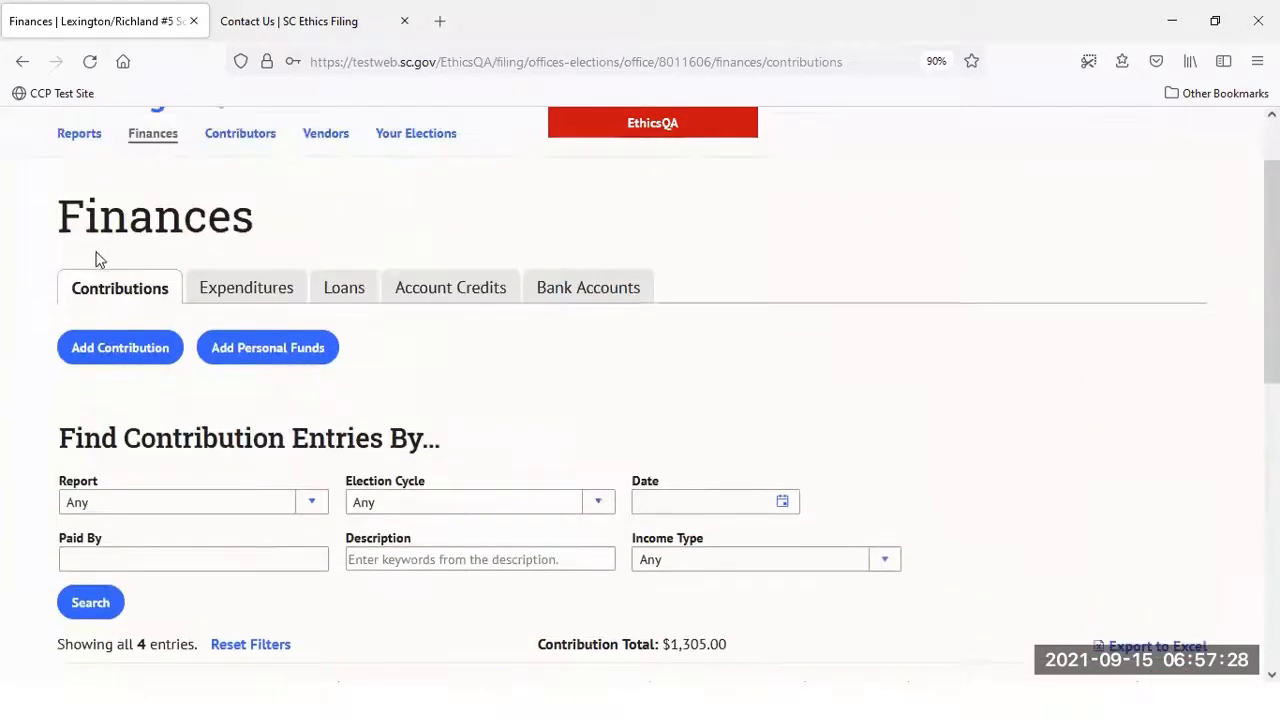
{"action": "left_click", "coordinate": [76, 225]}
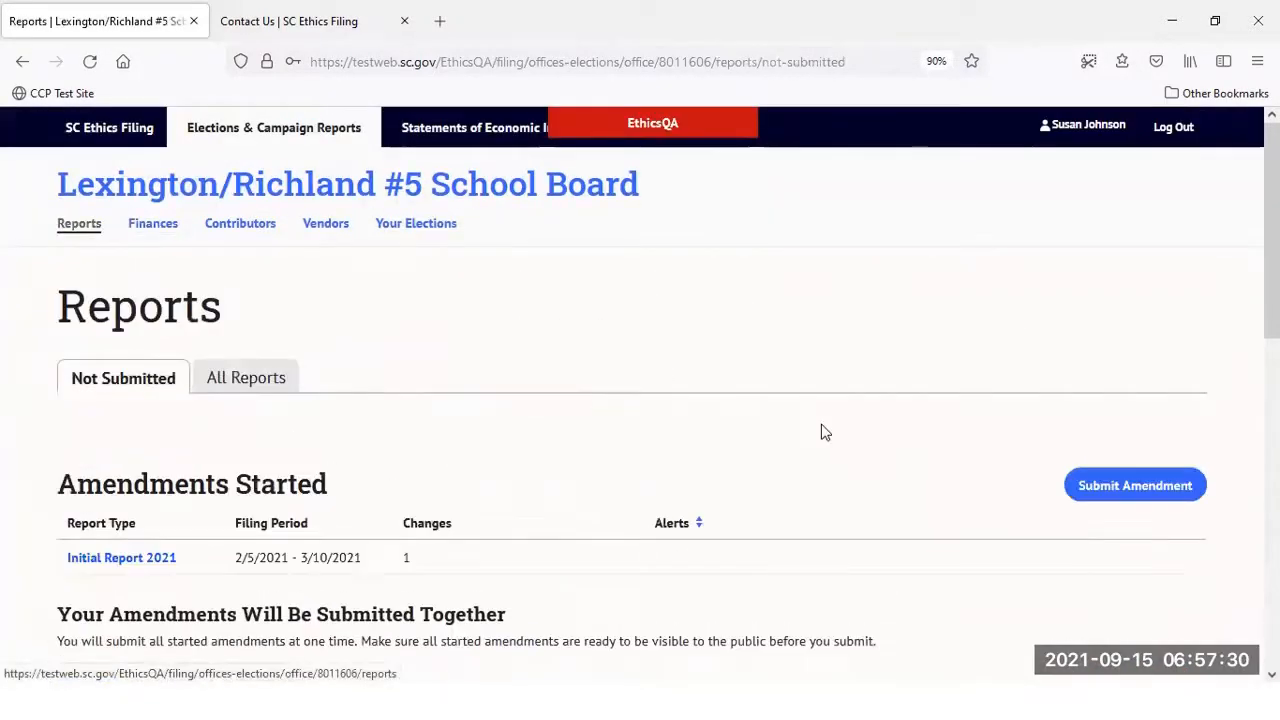
{"action": "scroll", "coordinate": [920, 360], "scroll_direction": "down", "scroll_amount": 2}
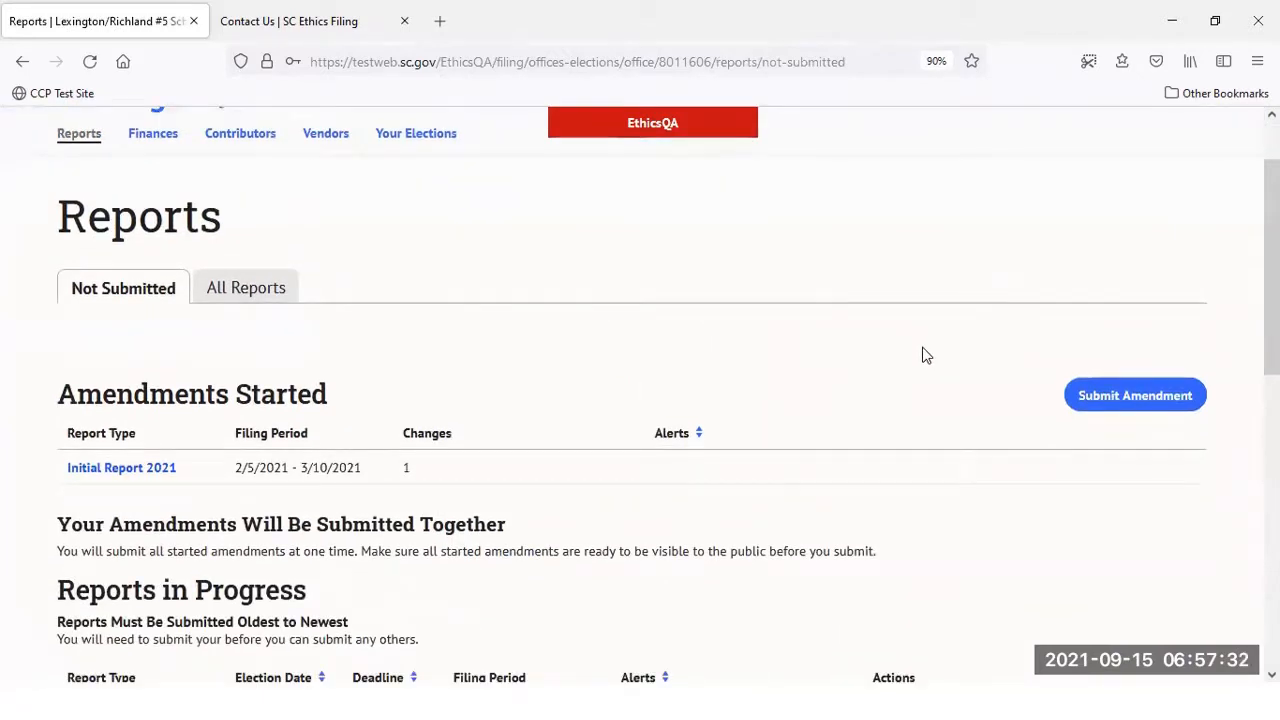
{"action": "scroll", "coordinate": [880, 465], "scroll_direction": "down", "scroll_amount": 2}
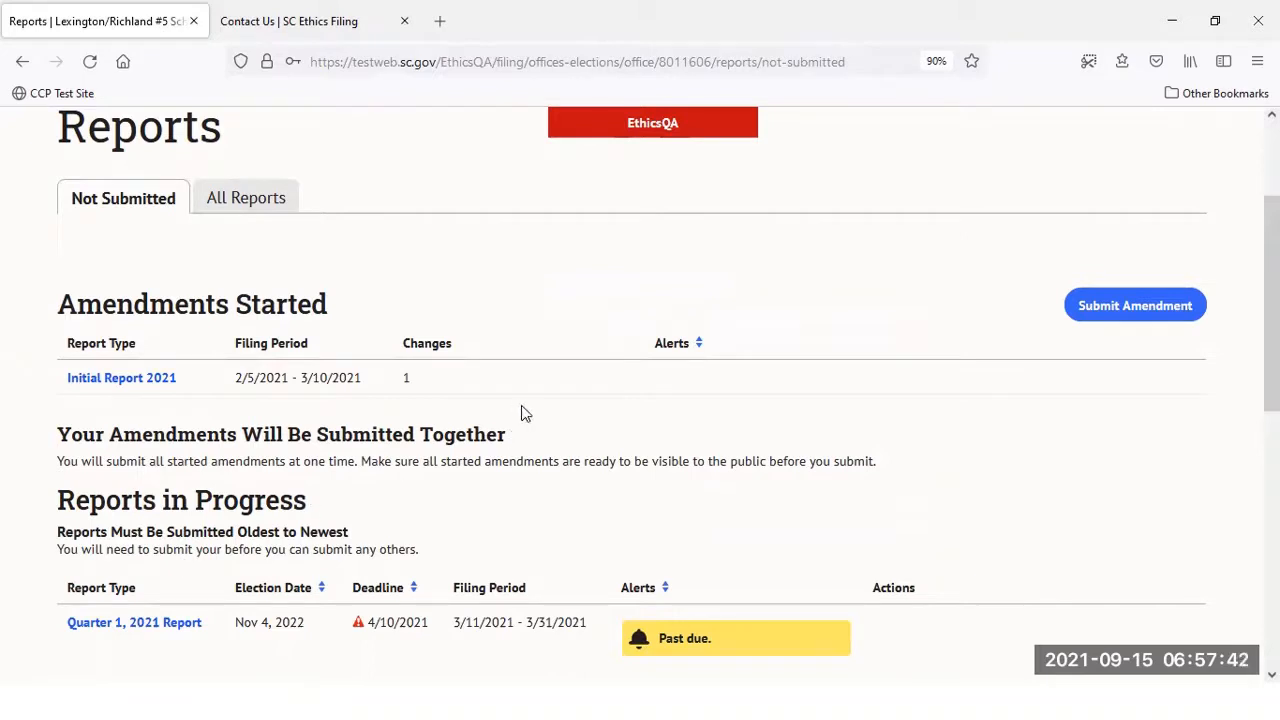
{"action": "scroll", "coordinate": [538, 410], "scroll_direction": "down", "scroll_amount": 2}
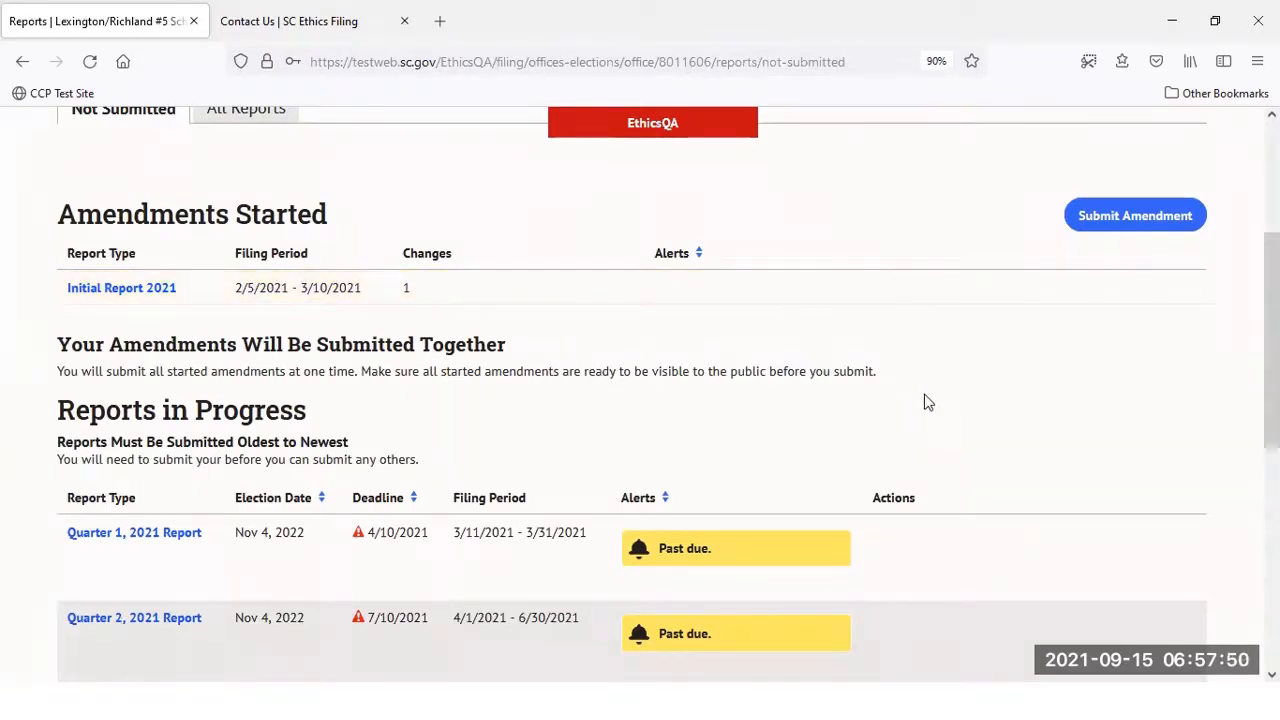
{"action": "scroll", "coordinate": [925, 400], "scroll_direction": "up", "scroll_amount": 2}
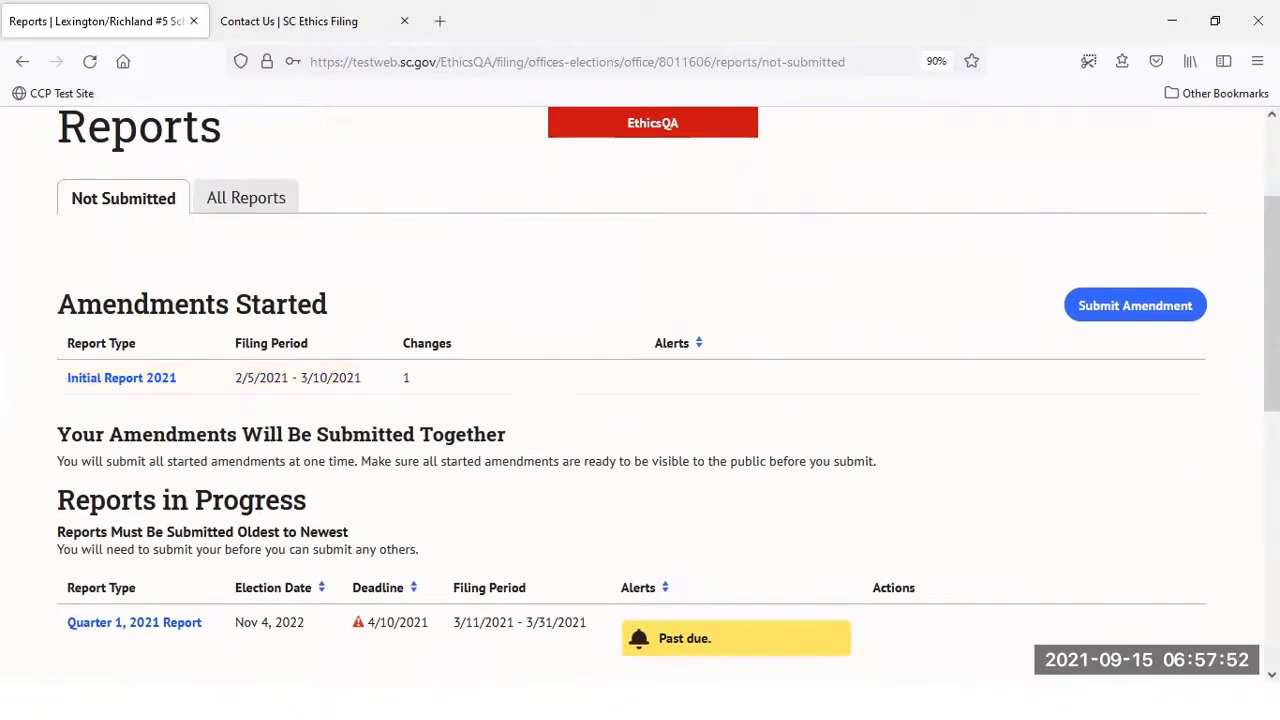
{"action": "left_click", "coordinate": [1165, 310]}
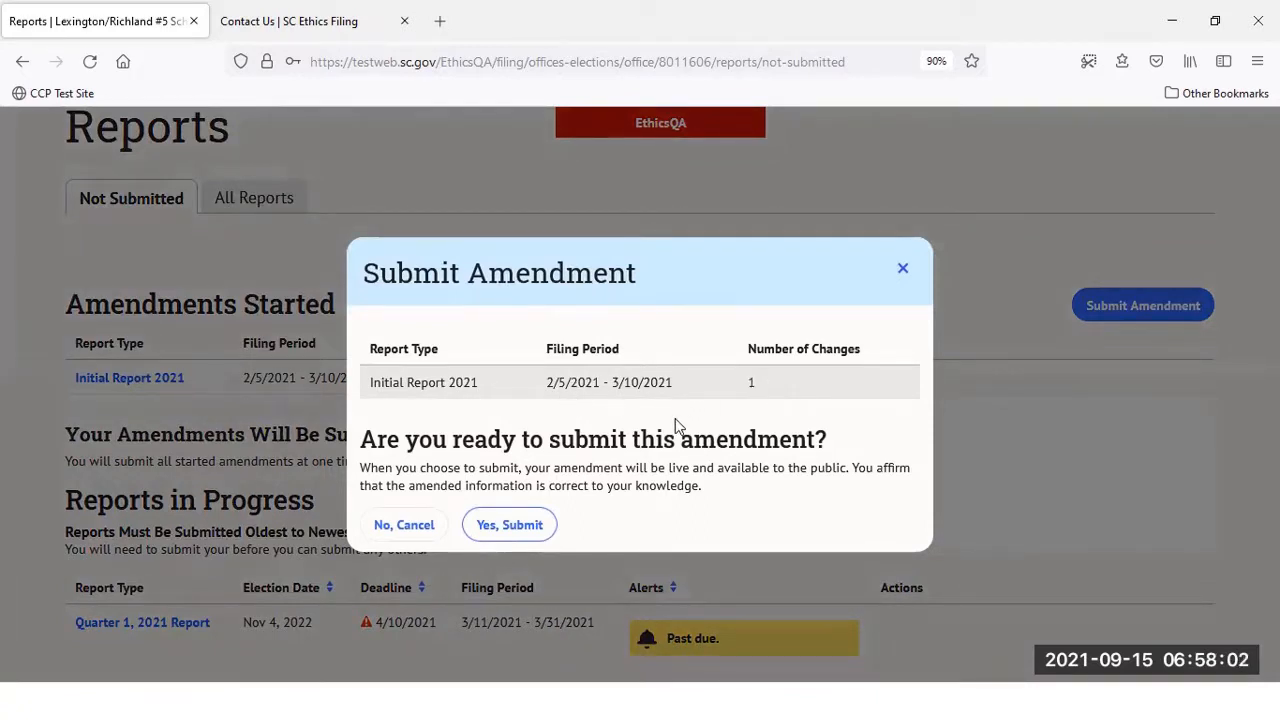
{"action": "left_click", "coordinate": [510, 524]}
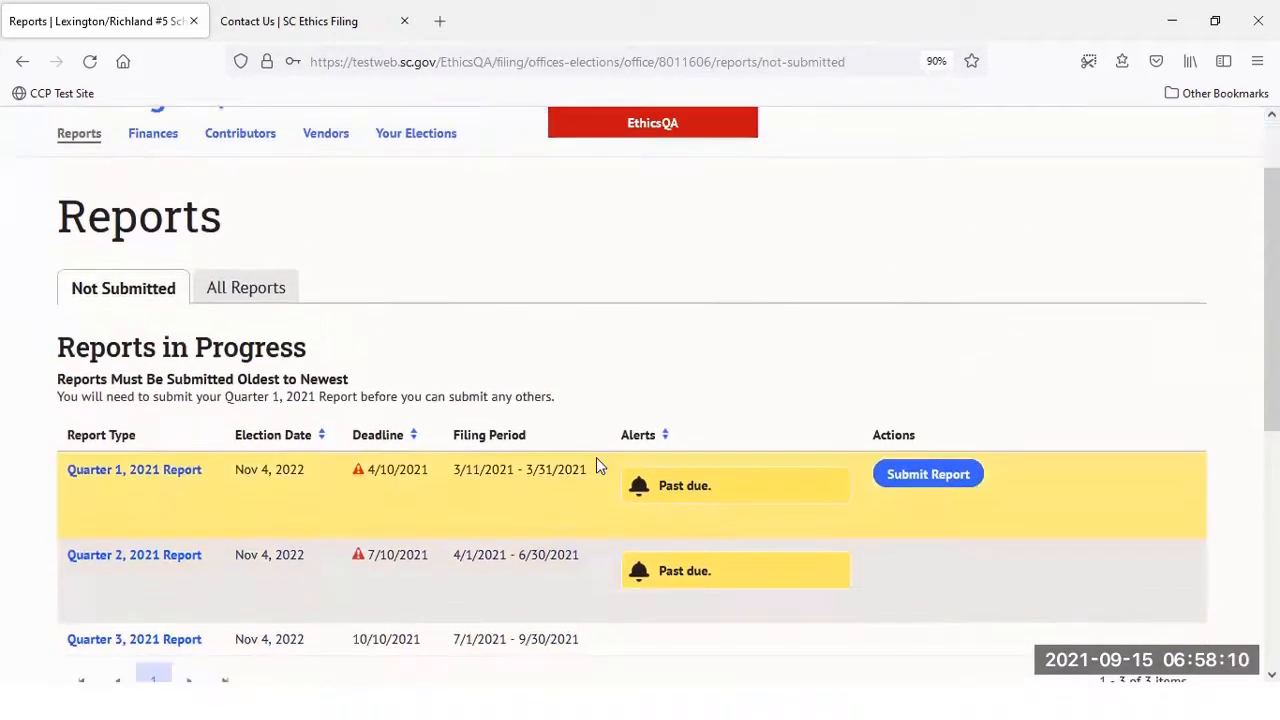
Step: Find the Initial Report 2021 among all reports, open it and review the balances in its Amendment 1 version
{"action": "scroll", "coordinate": [551, 417], "scroll_direction": "down", "scroll_amount": 2}
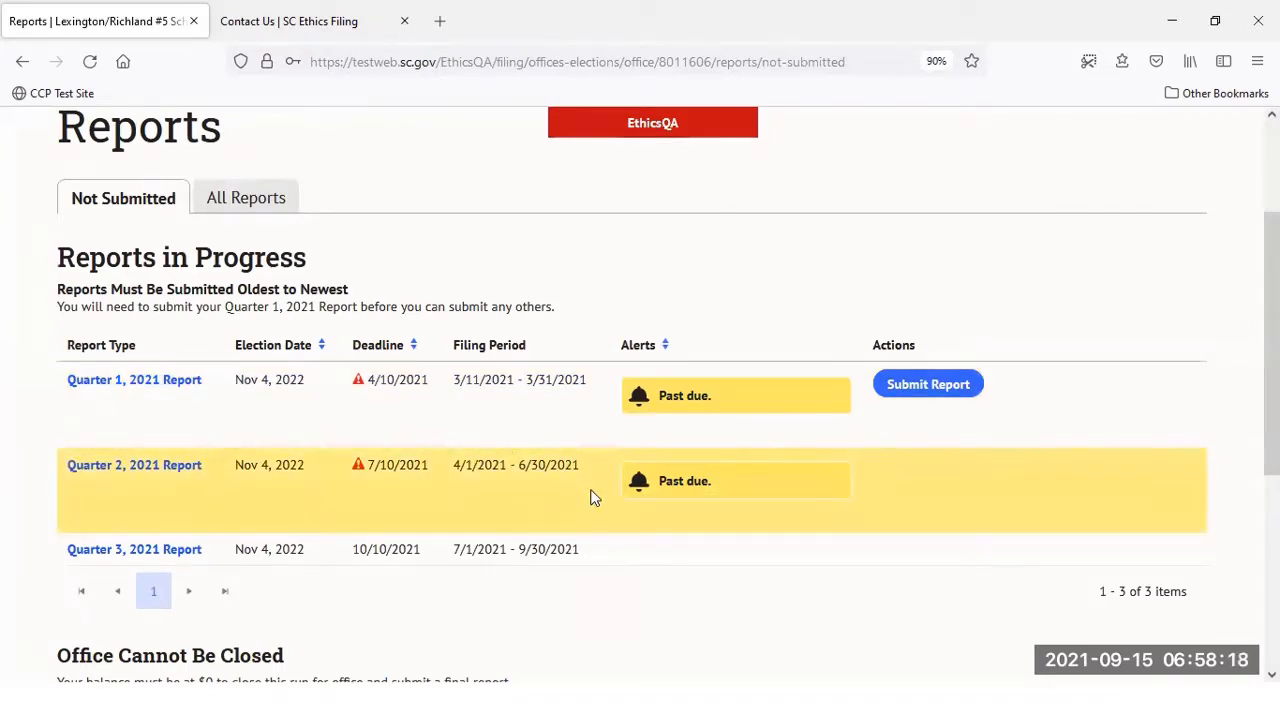
{"action": "scroll", "coordinate": [590, 497], "scroll_direction": "up", "scroll_amount": 3}
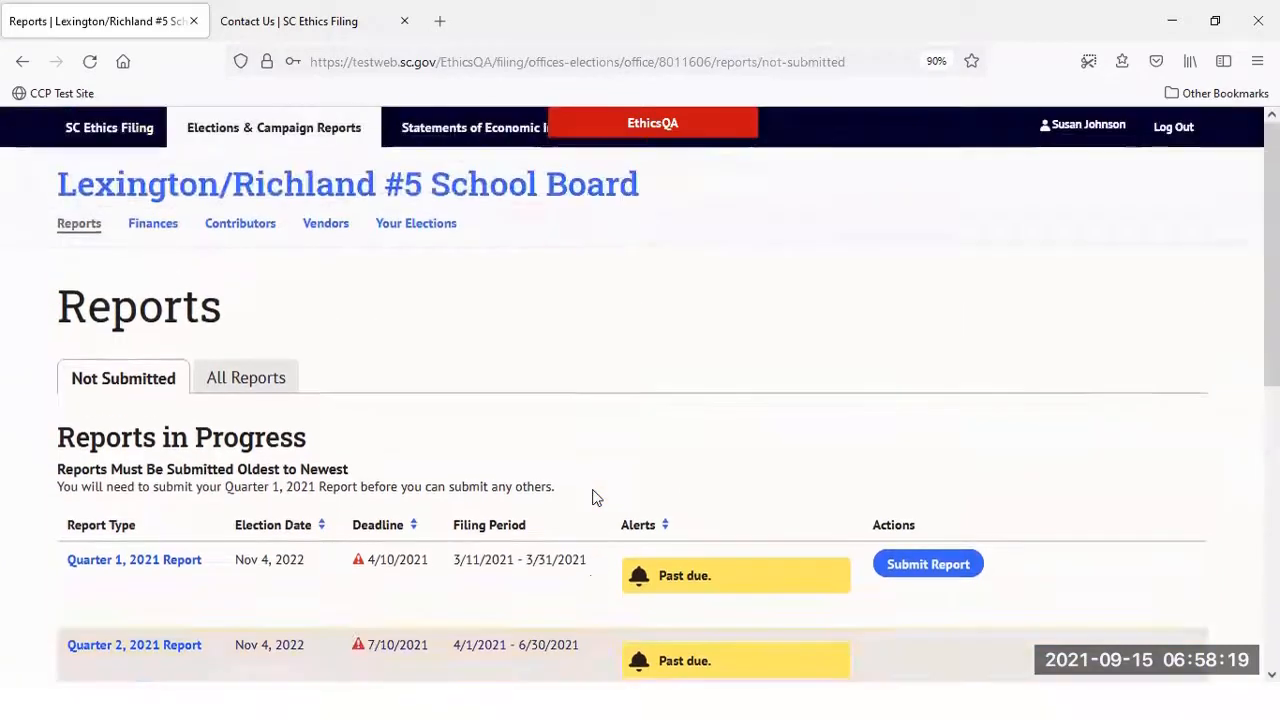
{"action": "left_click", "coordinate": [246, 377]}
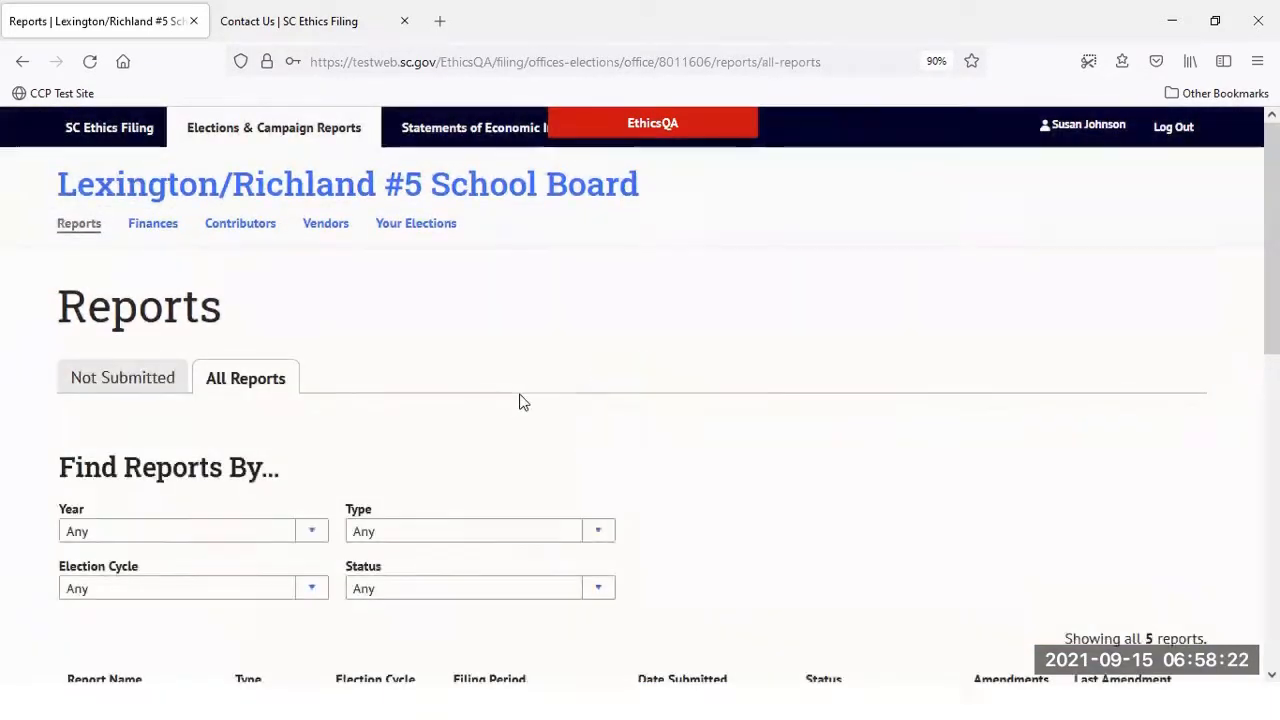
{"action": "scroll", "coordinate": [520, 402], "scroll_direction": "down", "scroll_amount": 5}
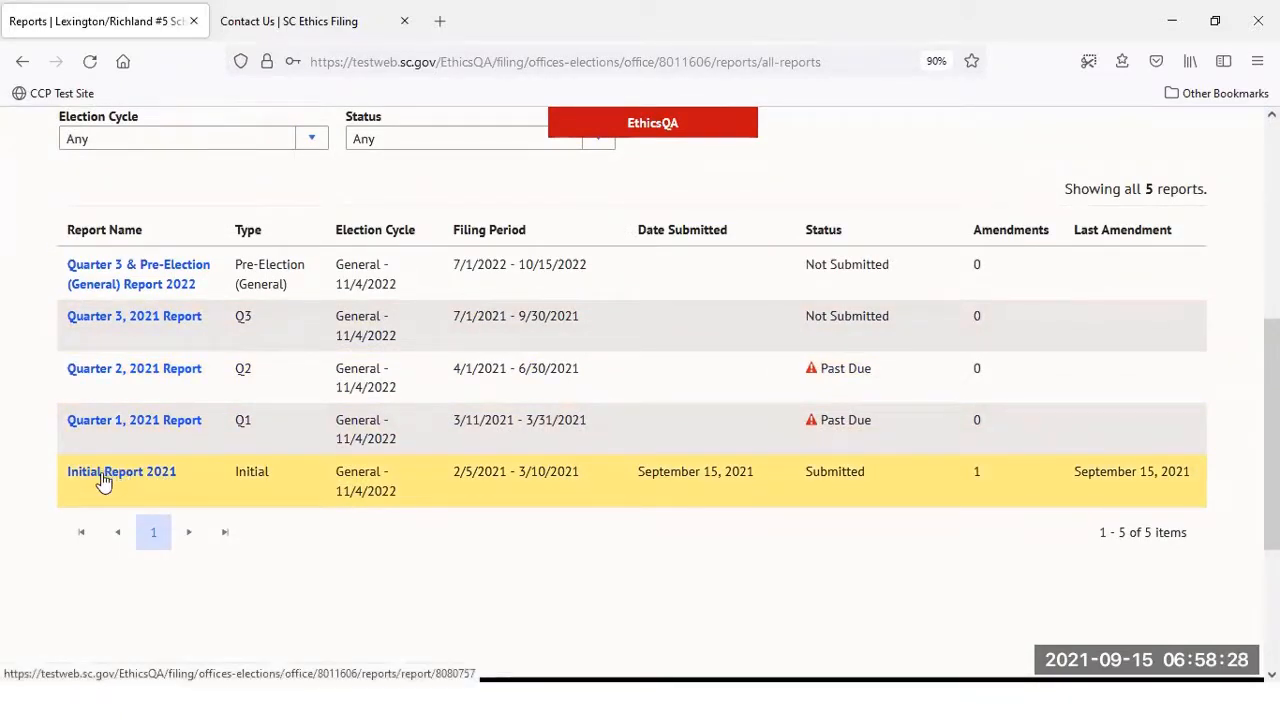
{"action": "left_click", "coordinate": [103, 478]}
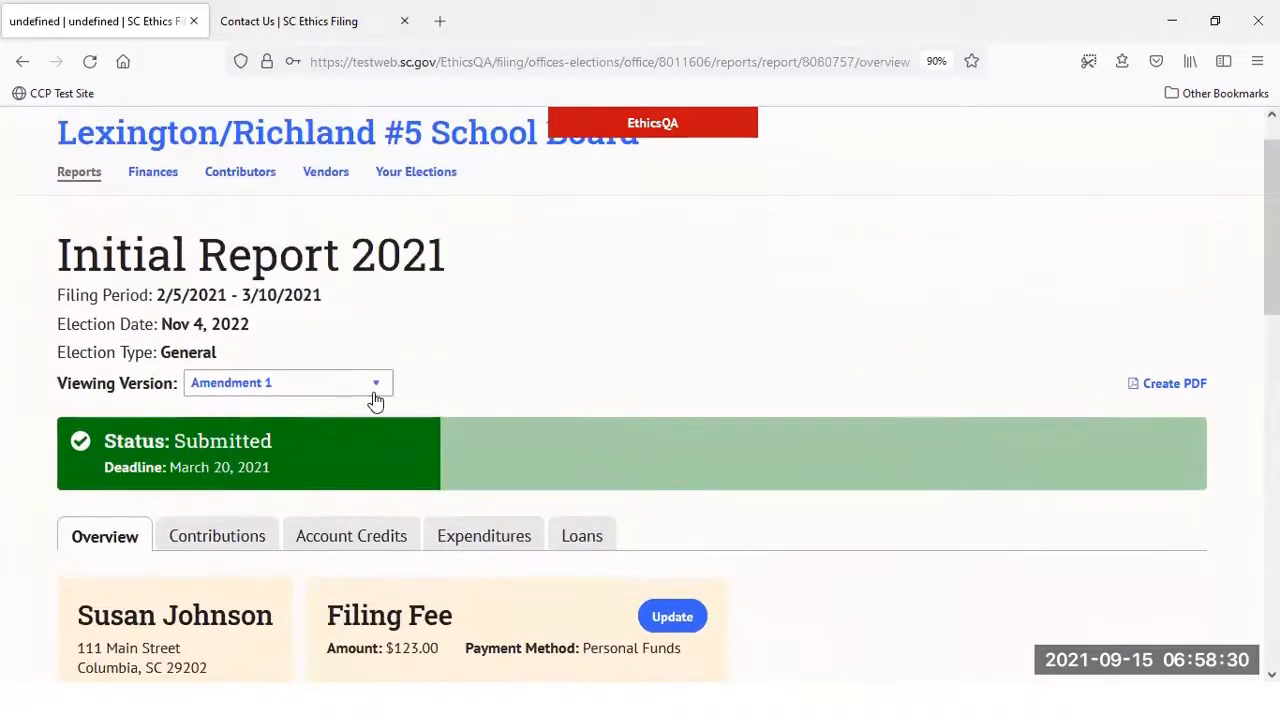
{"action": "left_click", "coordinate": [375, 398]}
{"action": "left_click", "coordinate": [534, 336]}
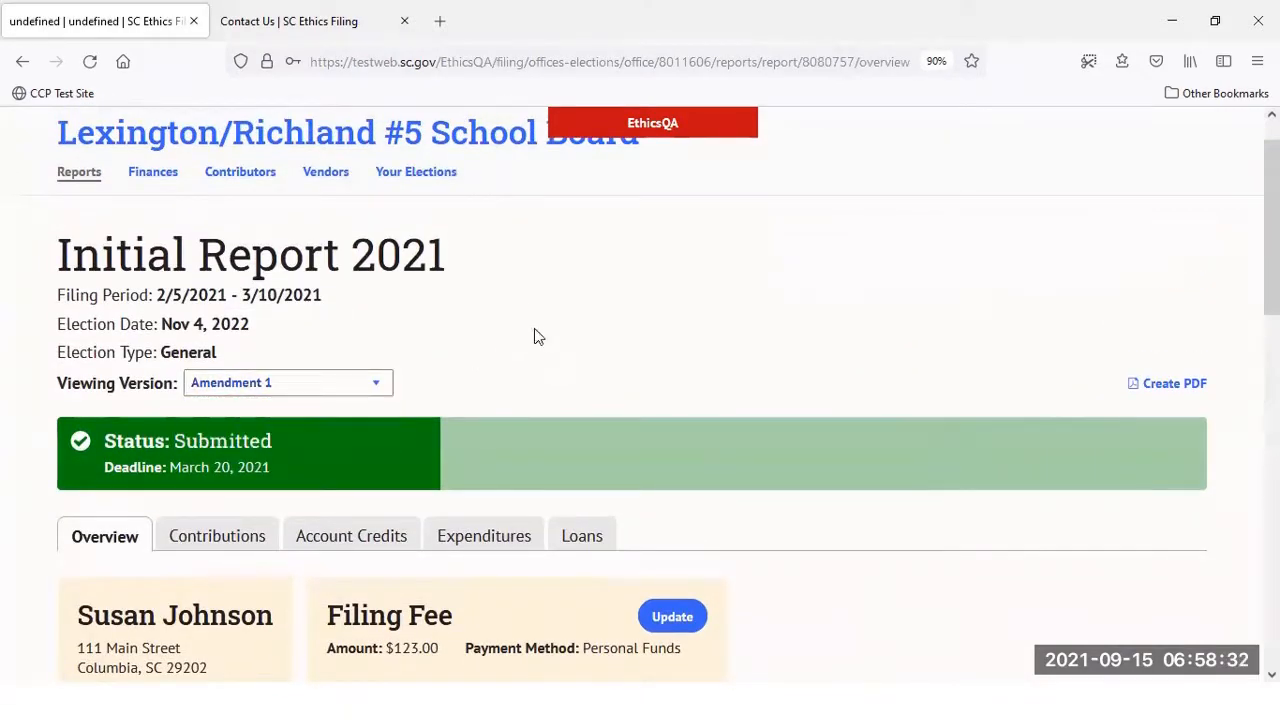
{"action": "scroll", "coordinate": [560, 330], "scroll_direction": "down", "scroll_amount": 3}
{"action": "scroll", "coordinate": [697, 375], "scroll_direction": "down", "scroll_amount": 8}
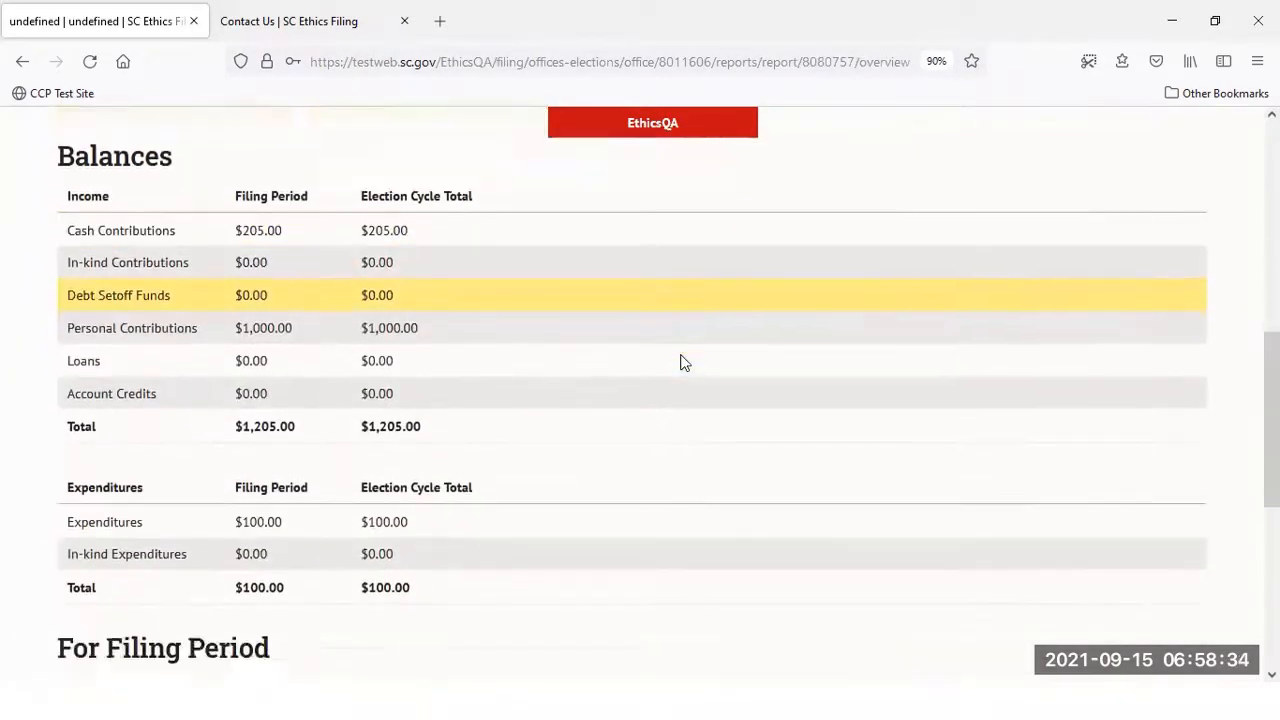
{"action": "scroll", "coordinate": [696, 372], "scroll_direction": "up", "scroll_amount": 10}
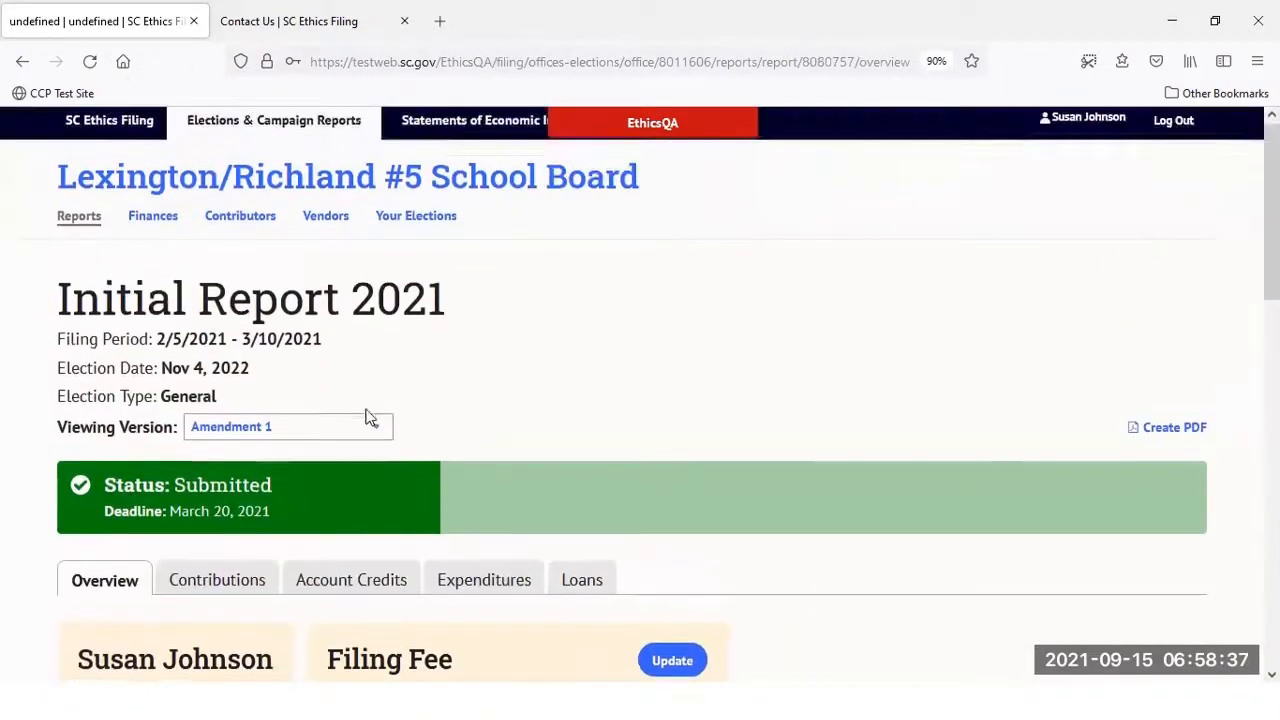
Step: Show the Original Report version of the Initial Report 2021 and review its income, expenditure and filing period balances
{"action": "left_click", "coordinate": [372, 430]}
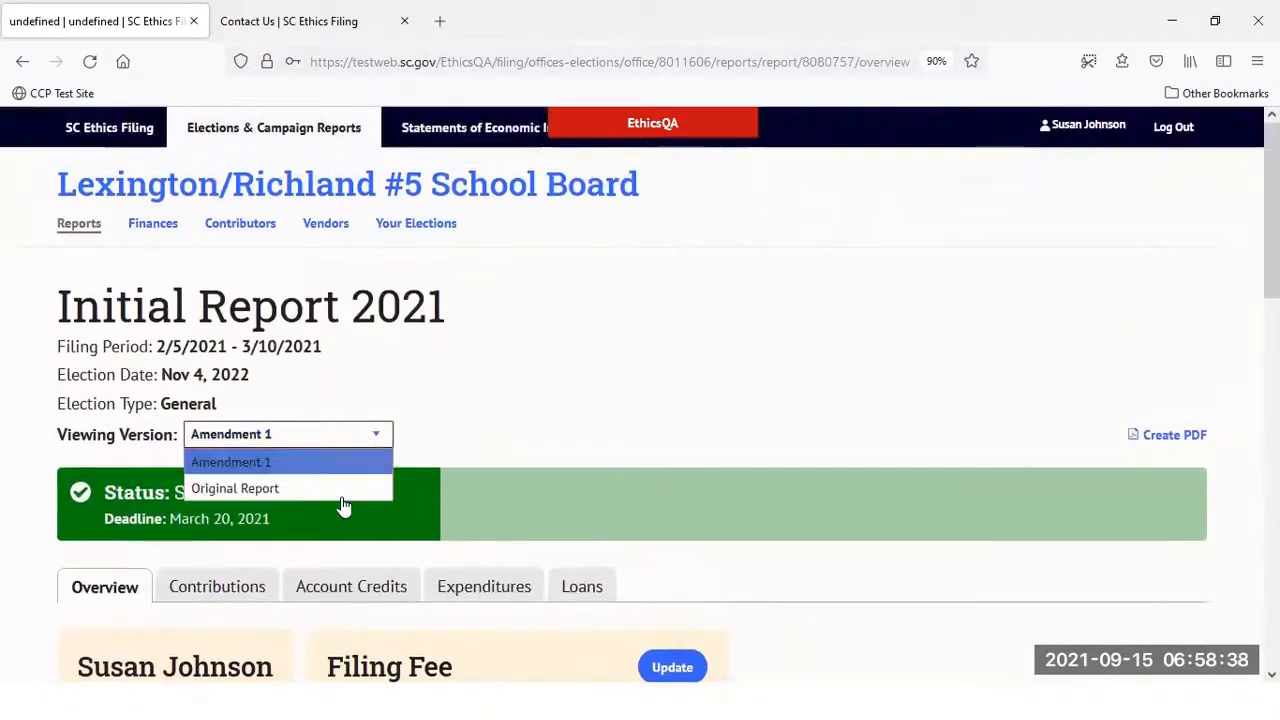
{"action": "left_click", "coordinate": [353, 490]}
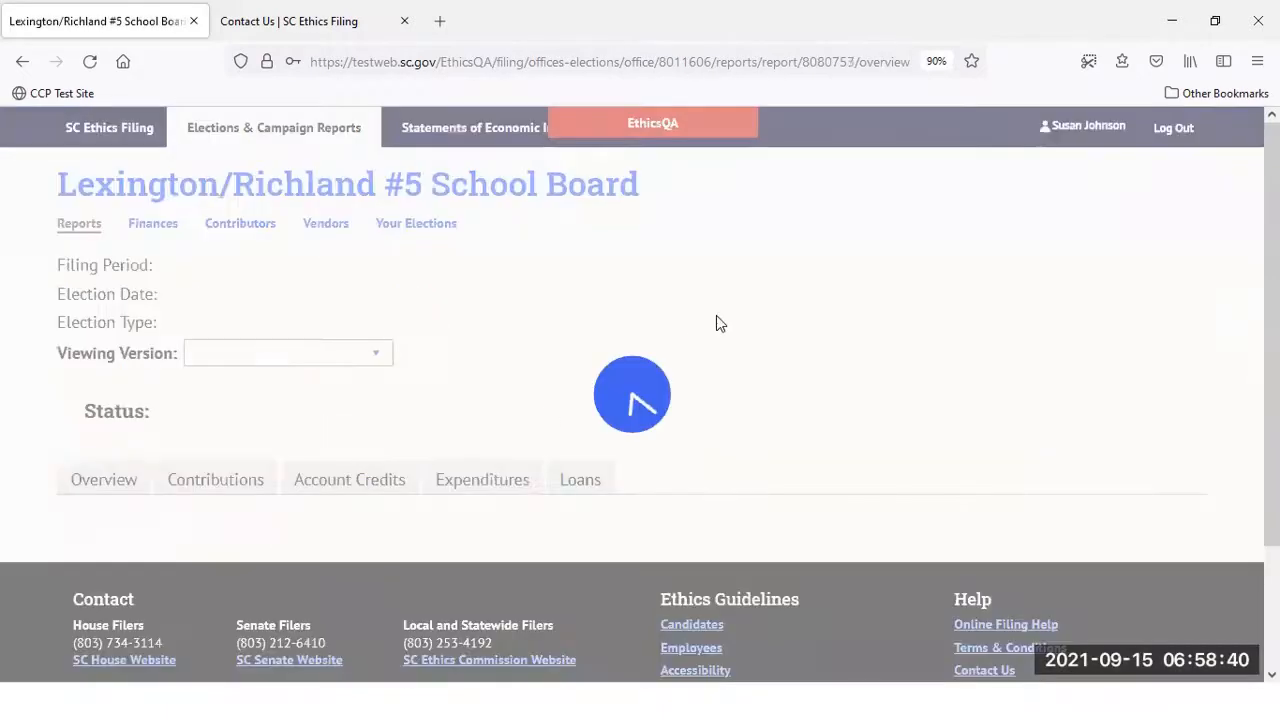
{"action": "scroll", "coordinate": [780, 337], "scroll_direction": "down", "scroll_amount": 7}
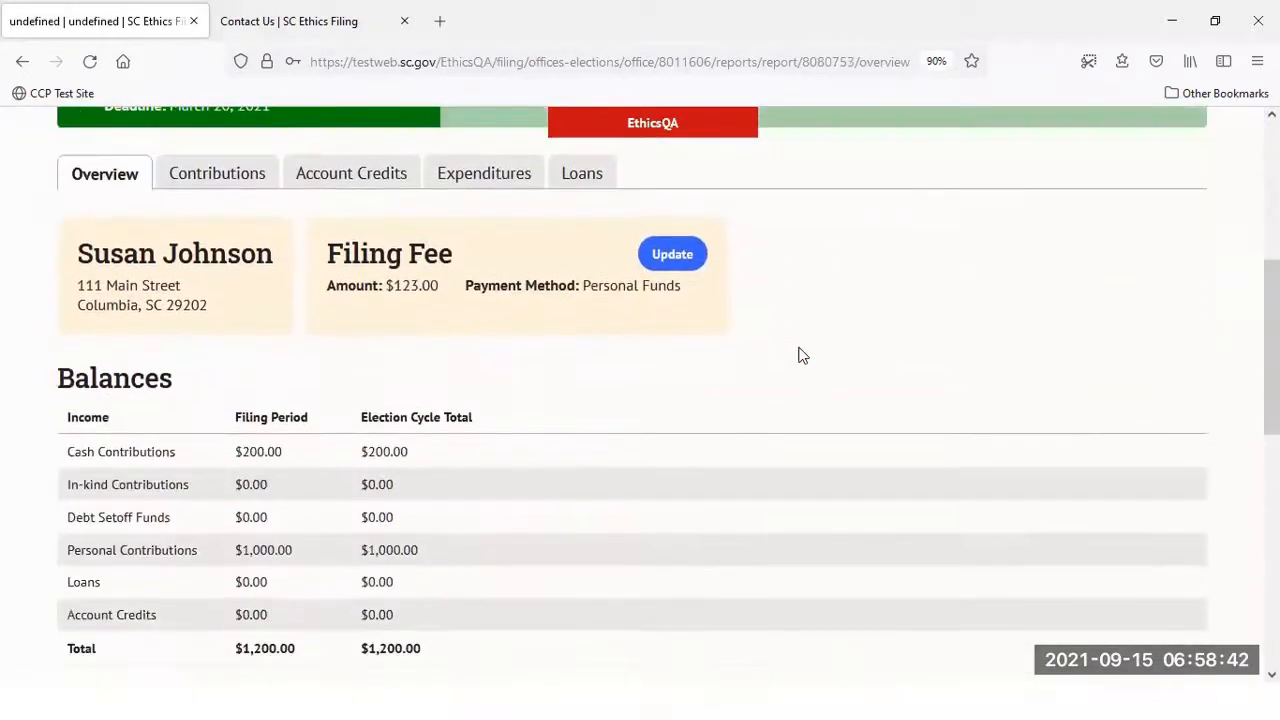
{"action": "scroll", "coordinate": [800, 355], "scroll_direction": "down", "scroll_amount": 2}
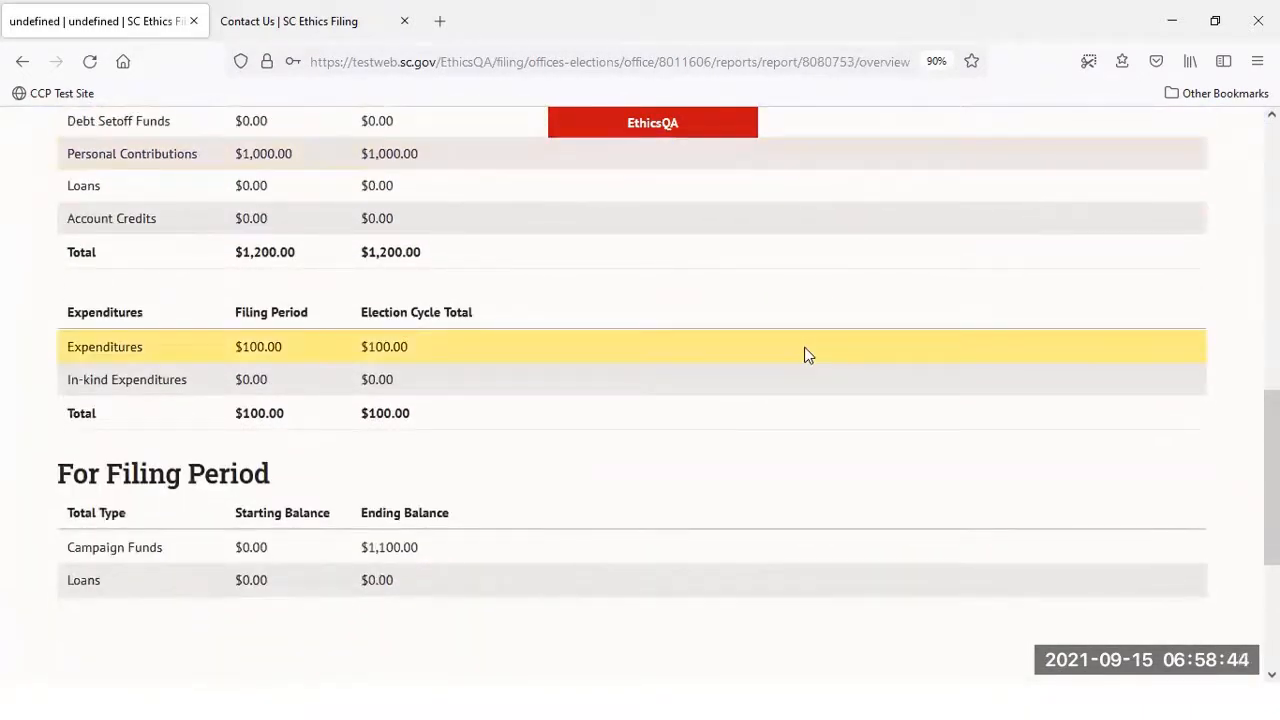
{"action": "scroll", "coordinate": [806, 350], "scroll_direction": "up", "scroll_amount": 9}
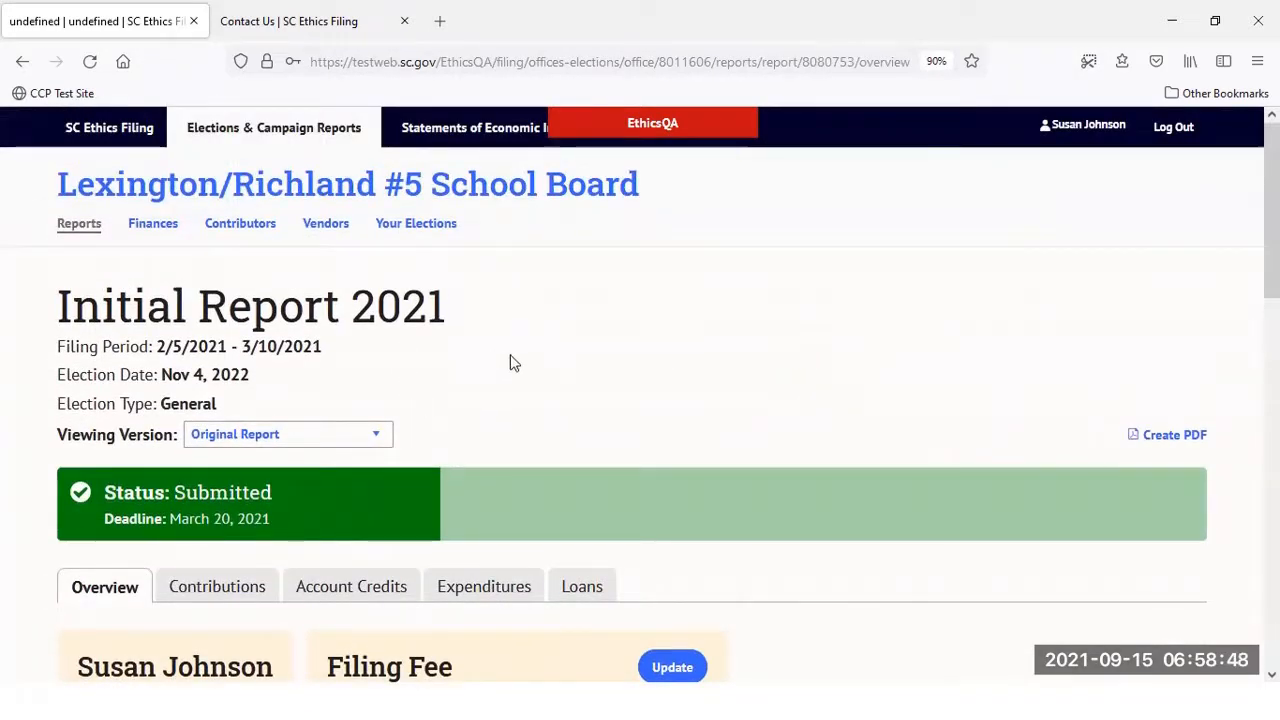
Step: Change the office's upcoming election to a Primary Election dated 6/7/2022 and save it
{"action": "left_click", "coordinate": [415, 226]}
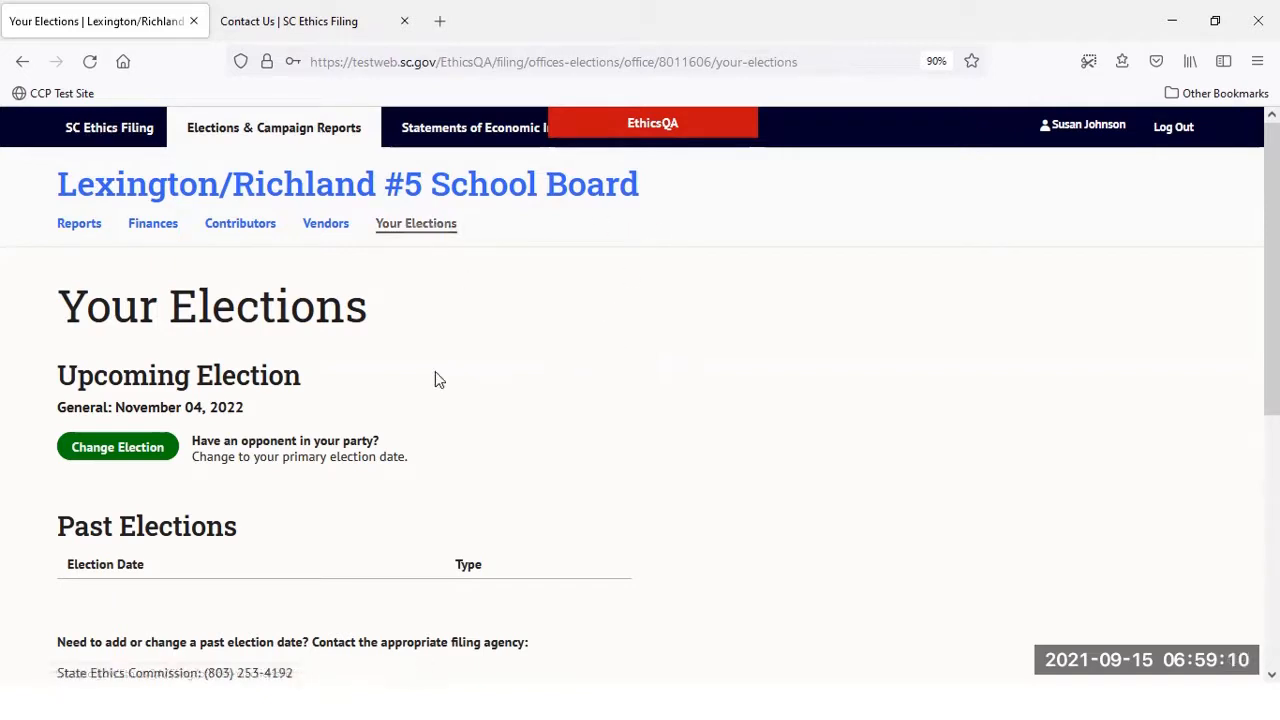
{"action": "left_click", "coordinate": [133, 449]}
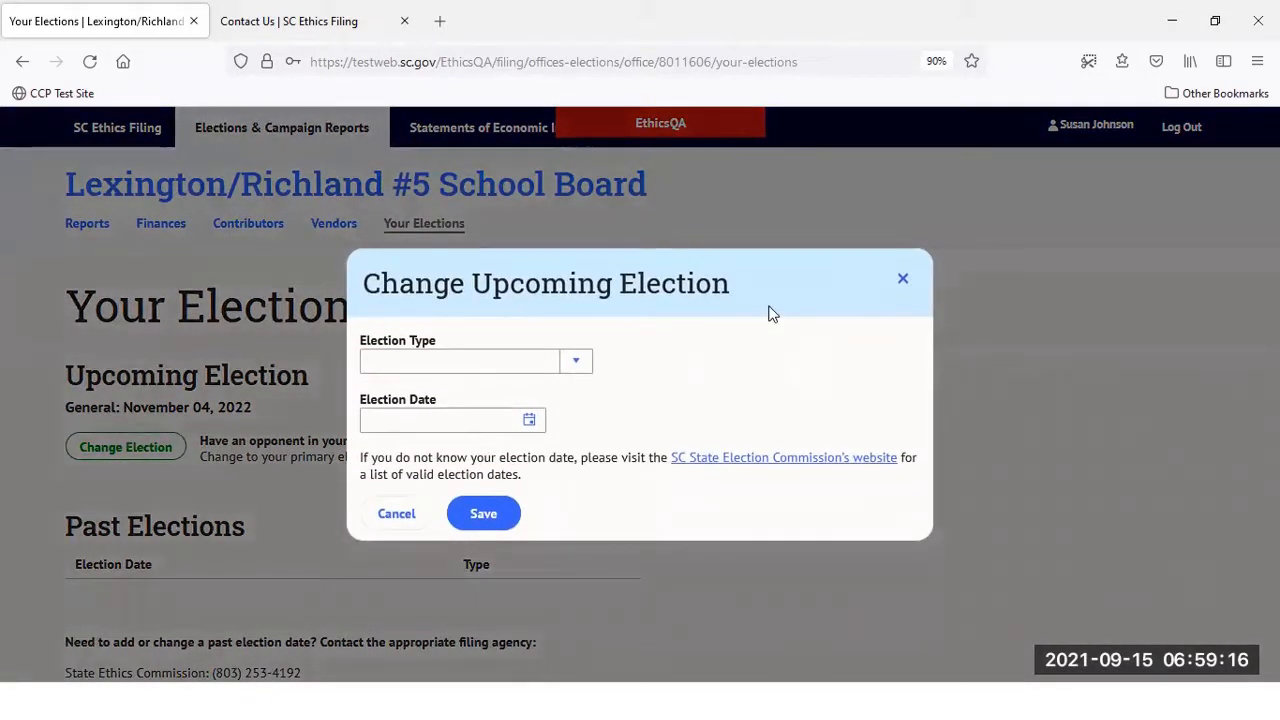
{"action": "left_click", "coordinate": [570, 361]}
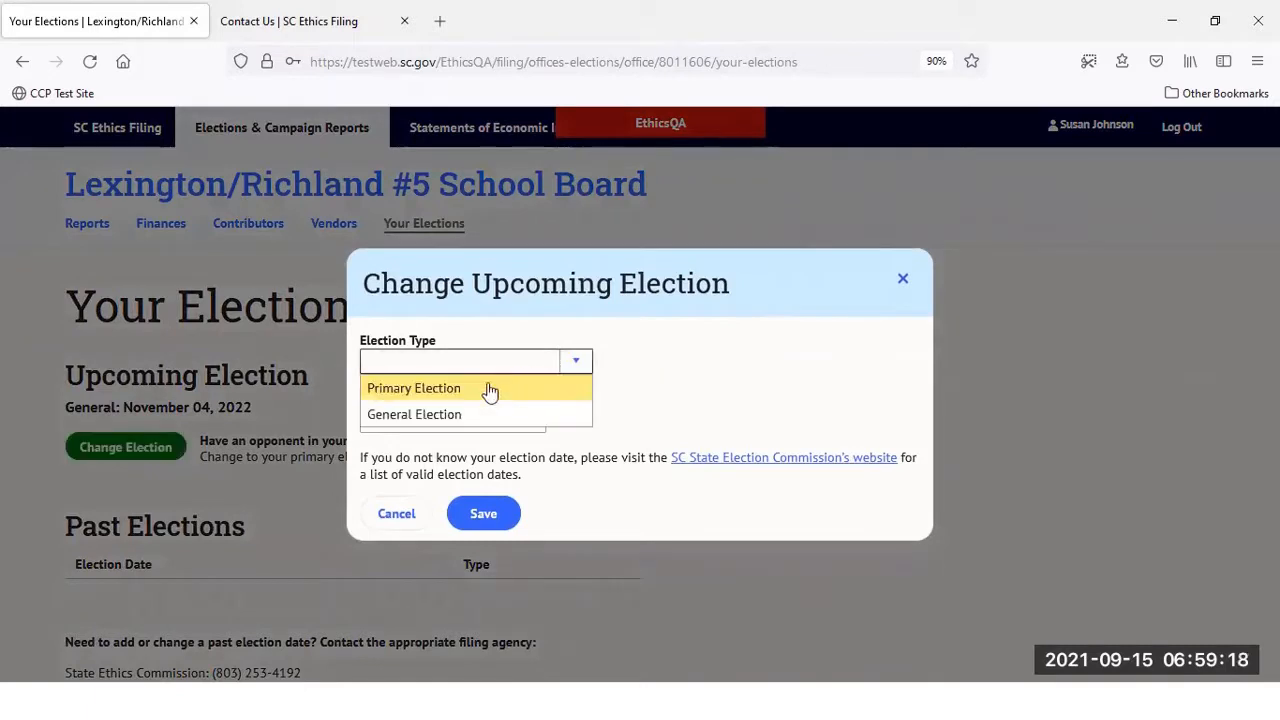
{"action": "left_click", "coordinate": [491, 388]}
{"action": "left_click", "coordinate": [420, 414]}
{"action": "type", "text": "6/7/2"}
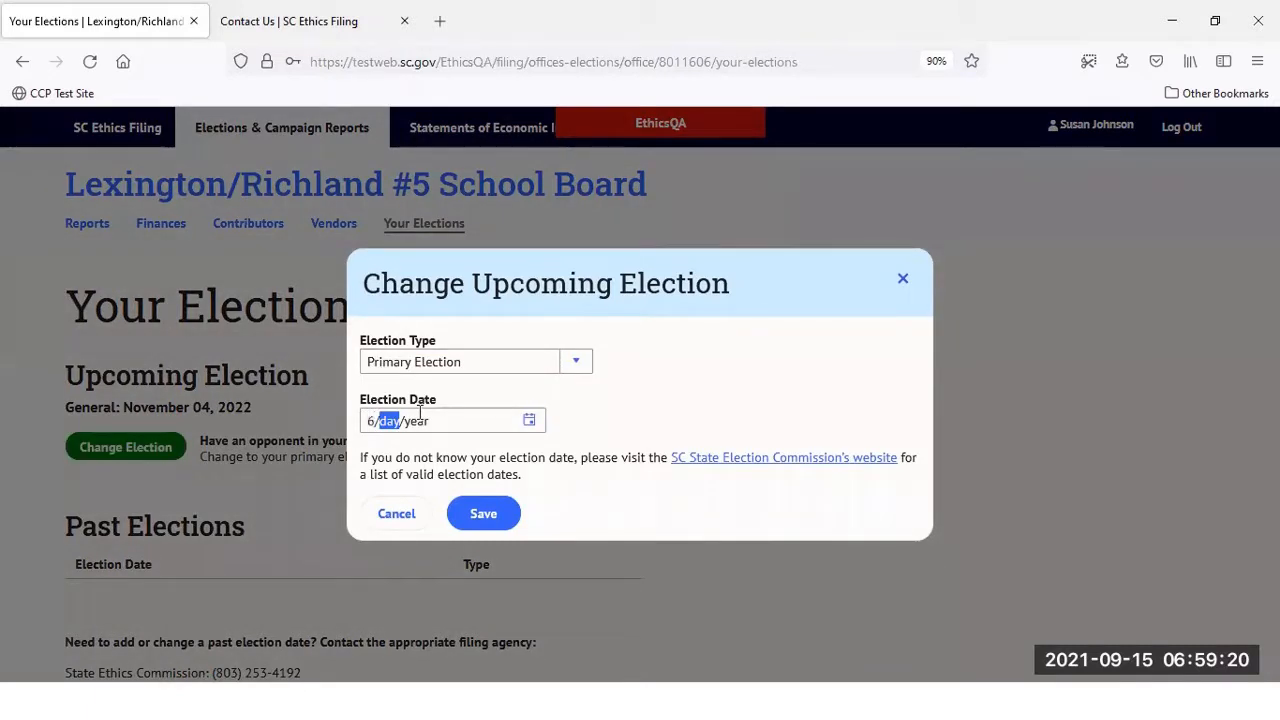
{"action": "type", "text": "022"}
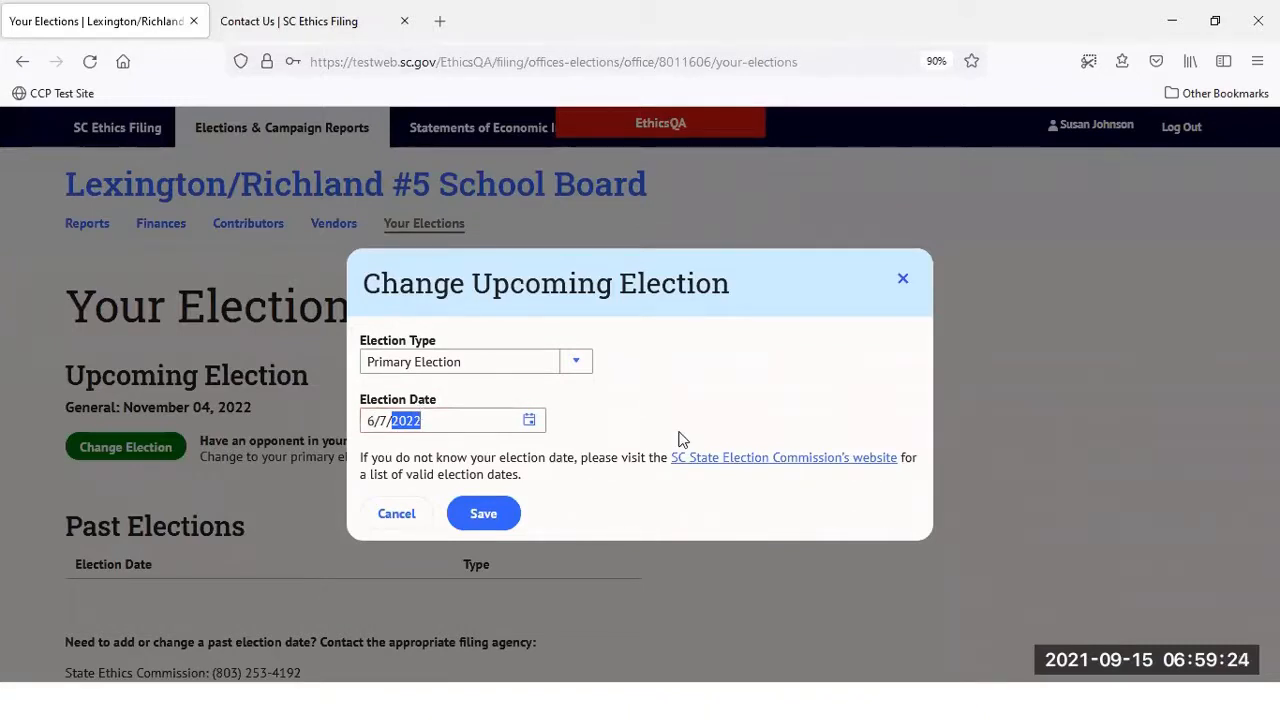
{"action": "left_click", "coordinate": [487, 513]}
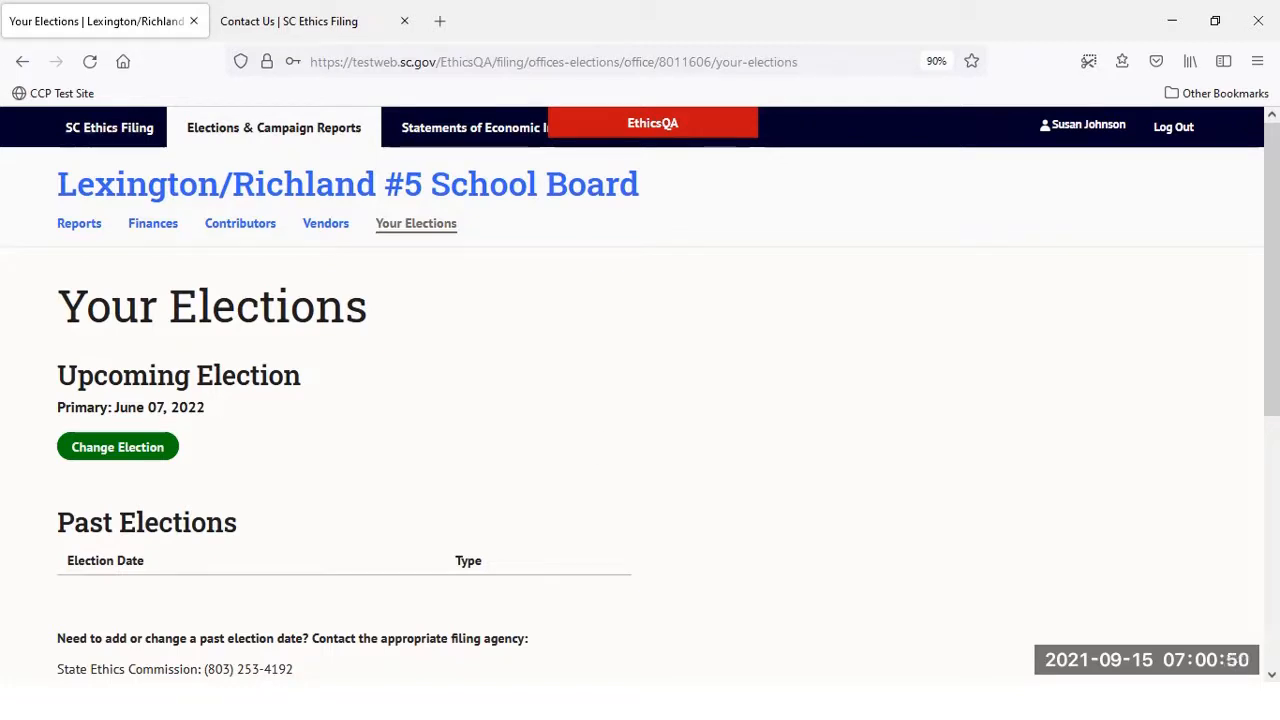
Step: Switch to the already open Contact Us page to view the filing agency and technical support contacts
{"action": "left_click", "coordinate": [305, 20]}
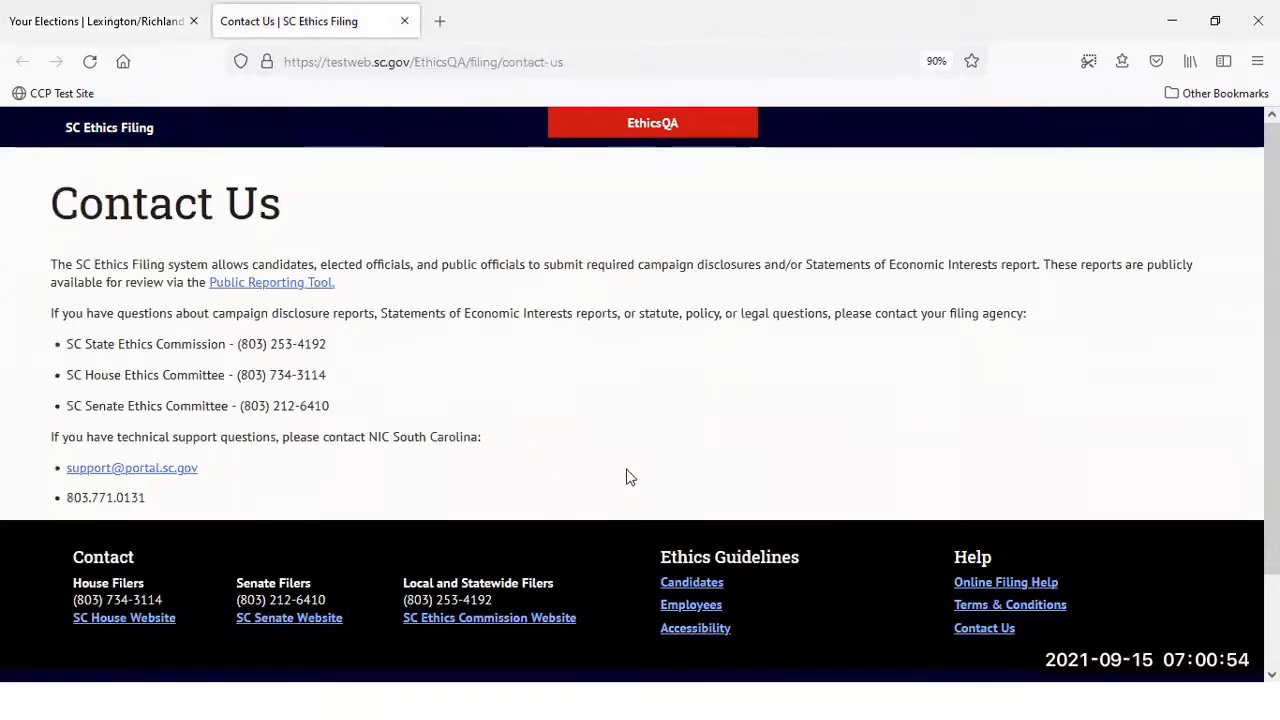